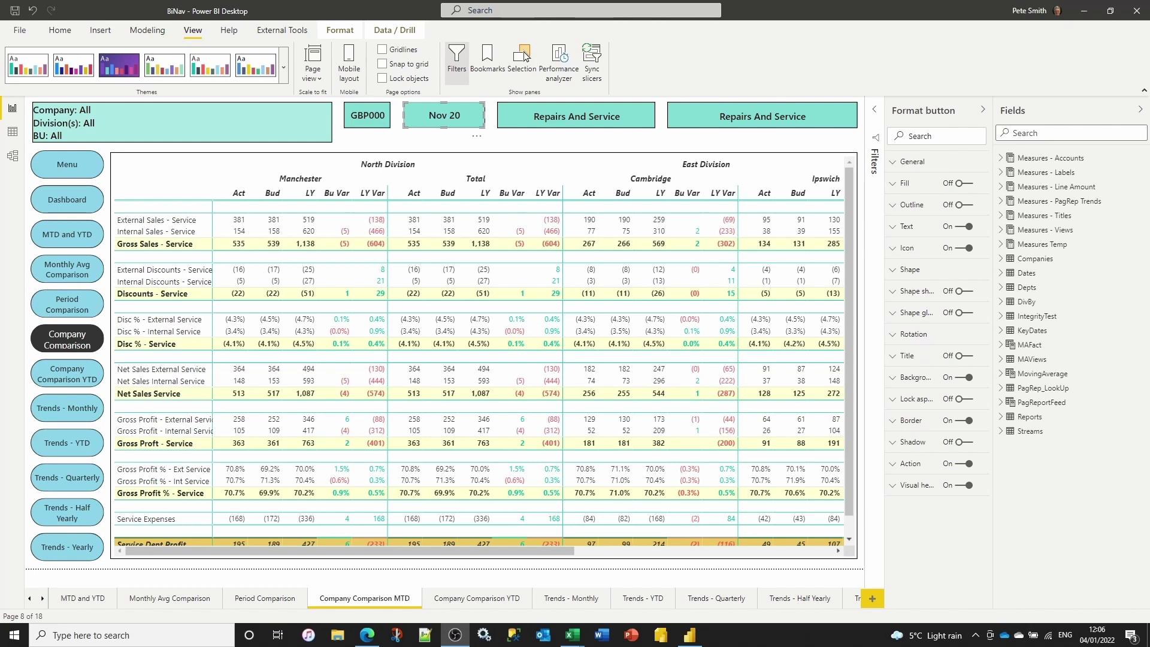
Step: Switch to the browser to view the published BiNav MTD and YTD report, and return to Power BI Desktop
key("alt+Tab")
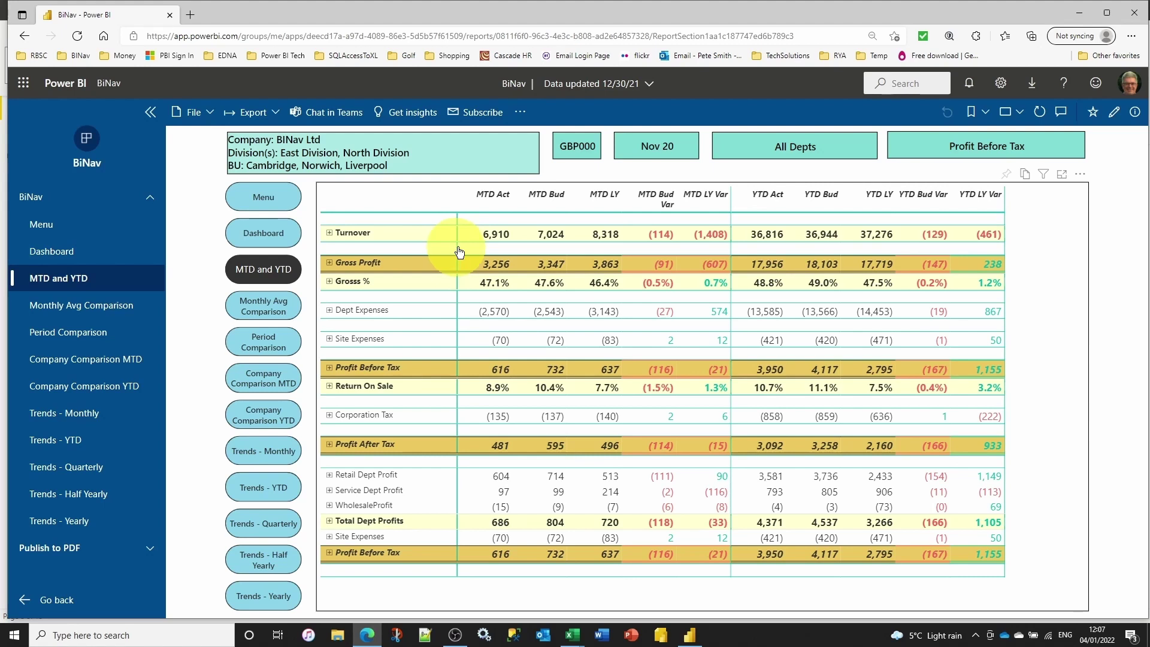
left_click(1079, 20)
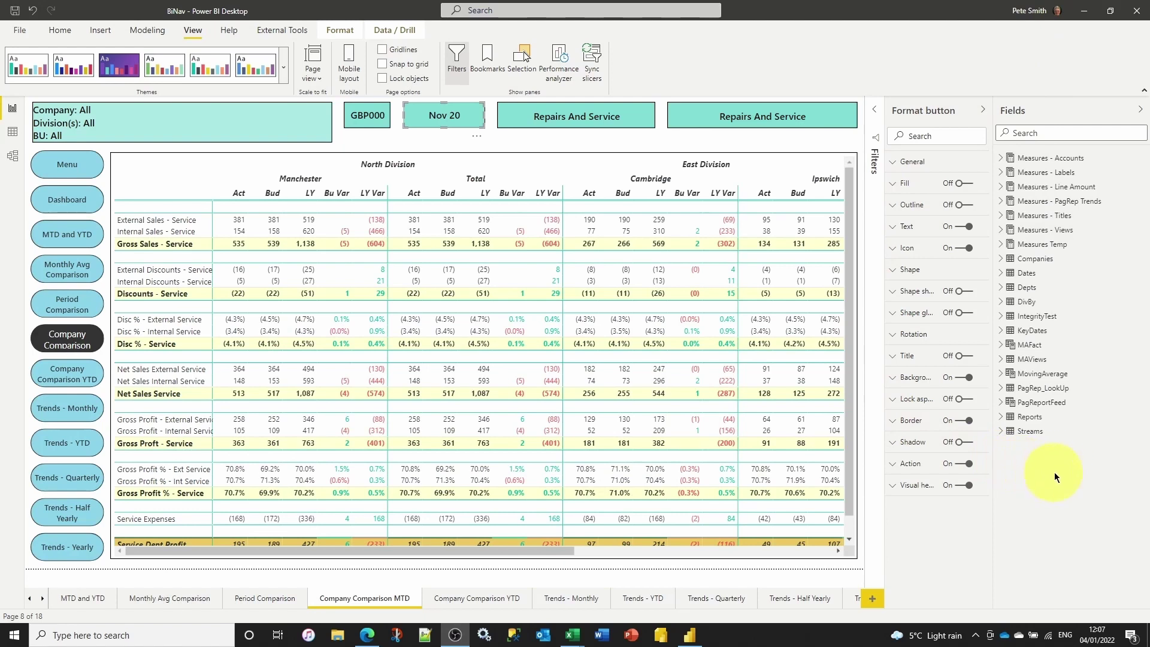
Step: Show the PagReportFeed table's rows in the data view with its formula collapsed, and look through its formatting columns
left_click(1025, 405)
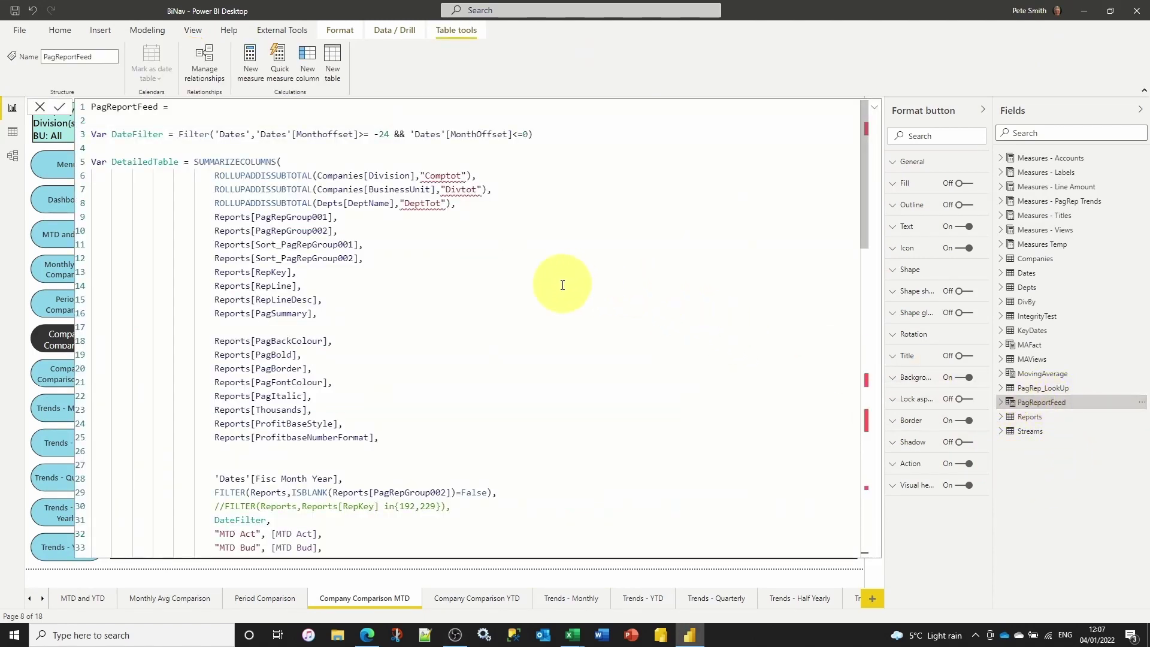
left_click(13, 136)
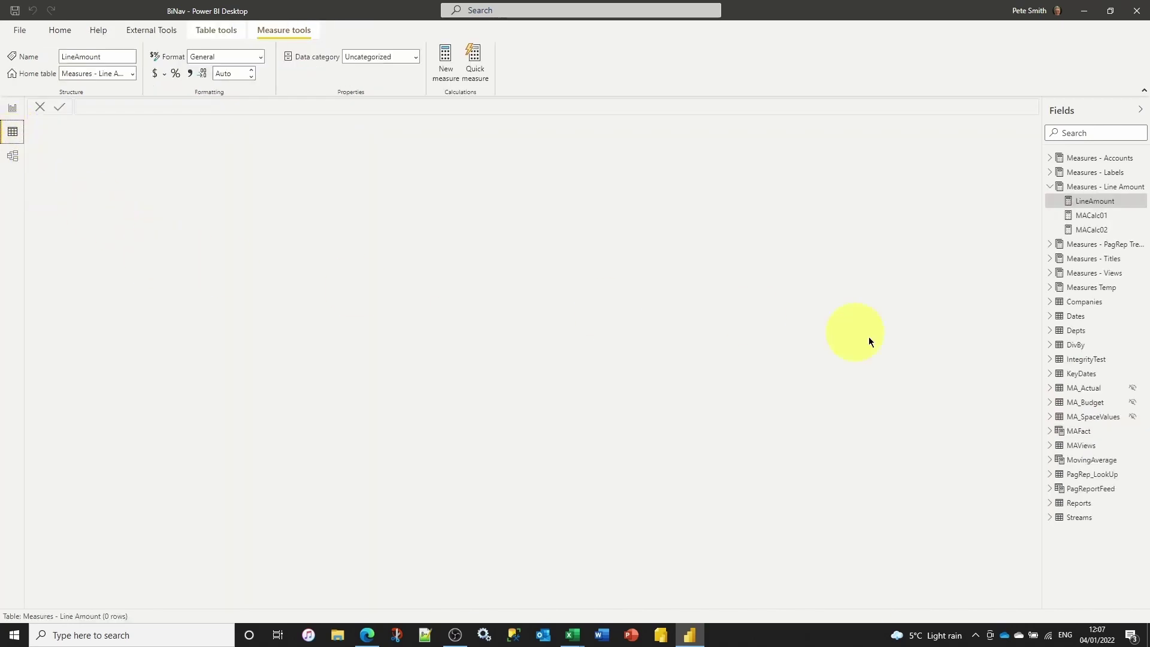
left_click(1097, 488)
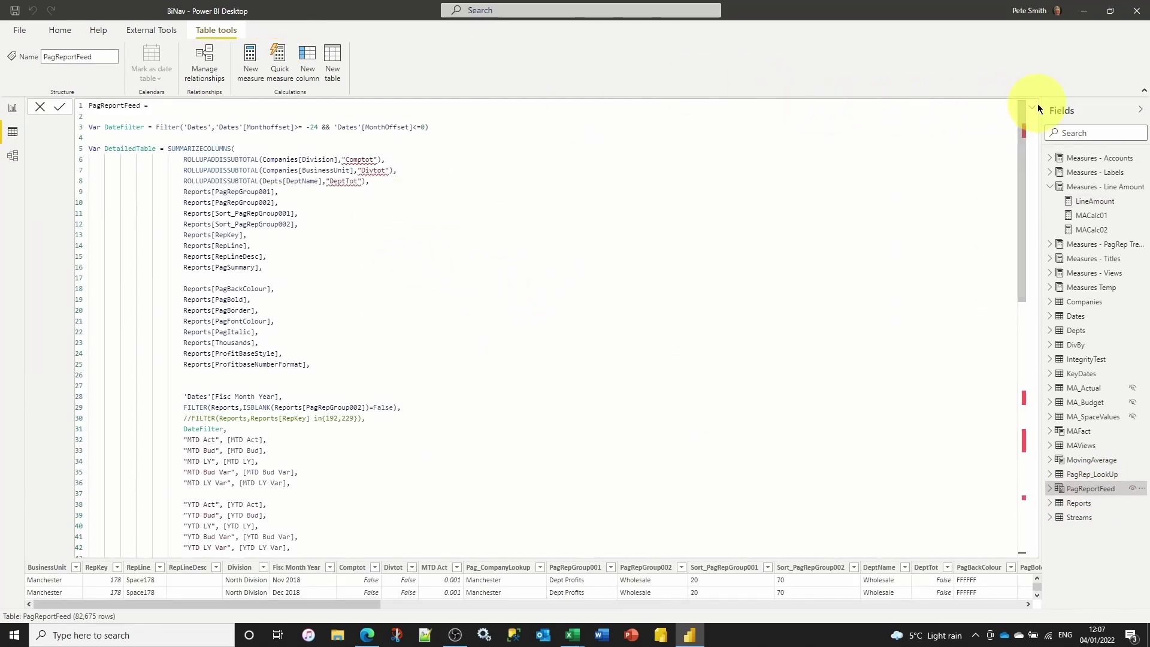
left_click(1035, 112)
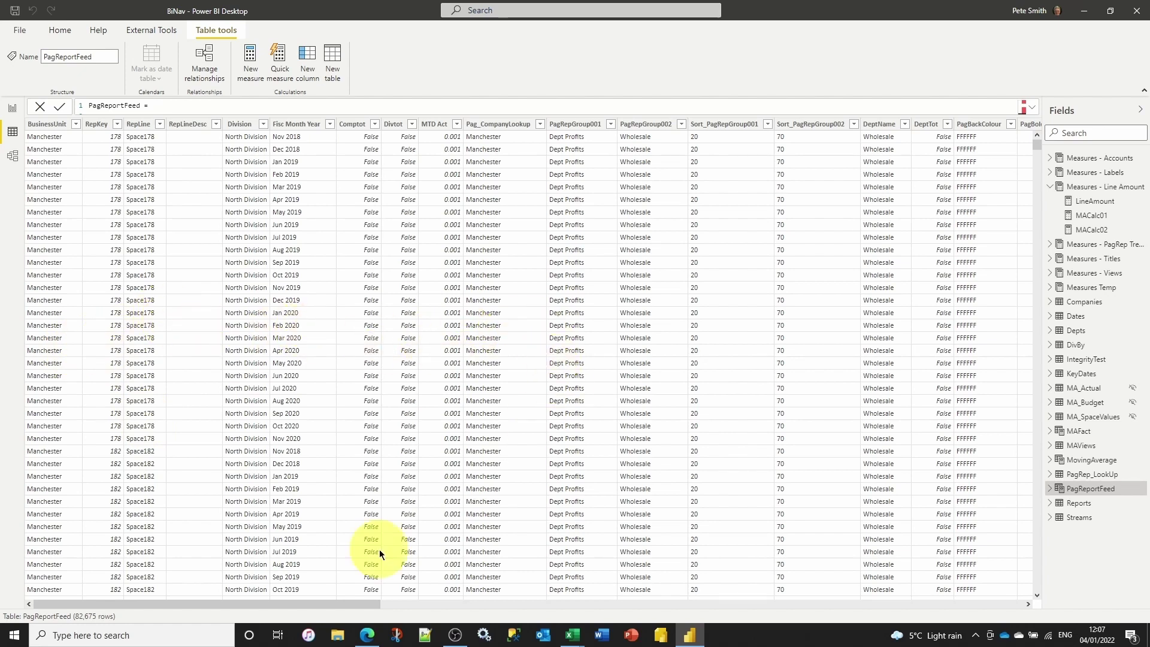
left_click_drag(268, 604, 513, 612)
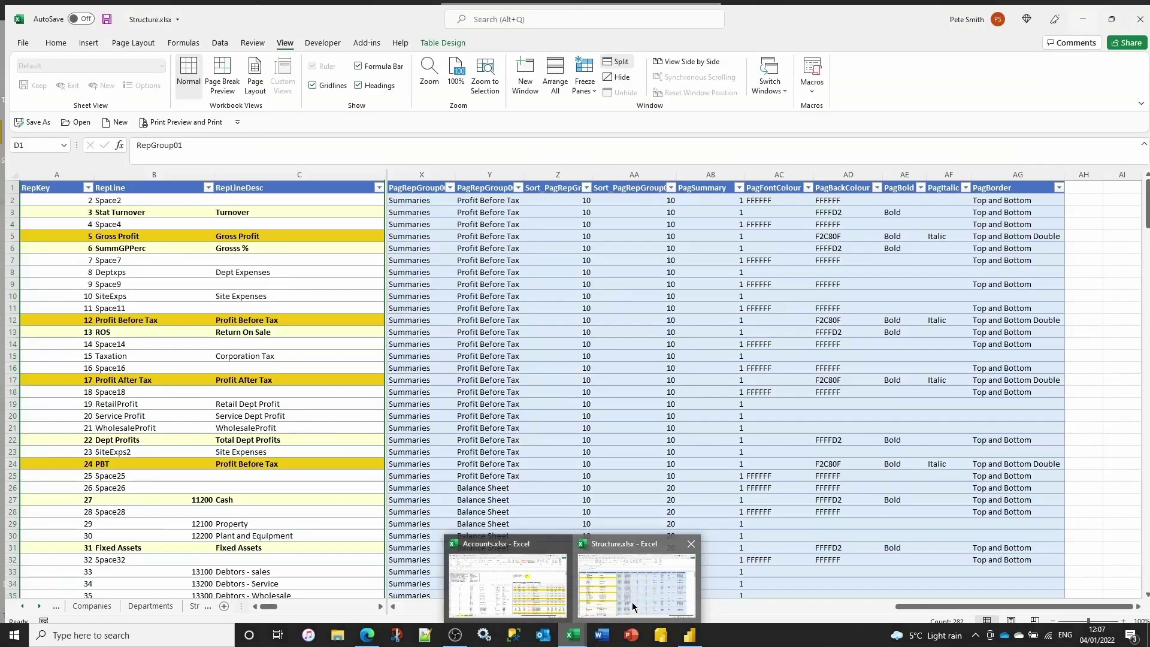
Step: Switch to the Structure.xlsx workbook in Excel and examine its report grouping, colour, bold, italic and border columns
left_click(605, 569)
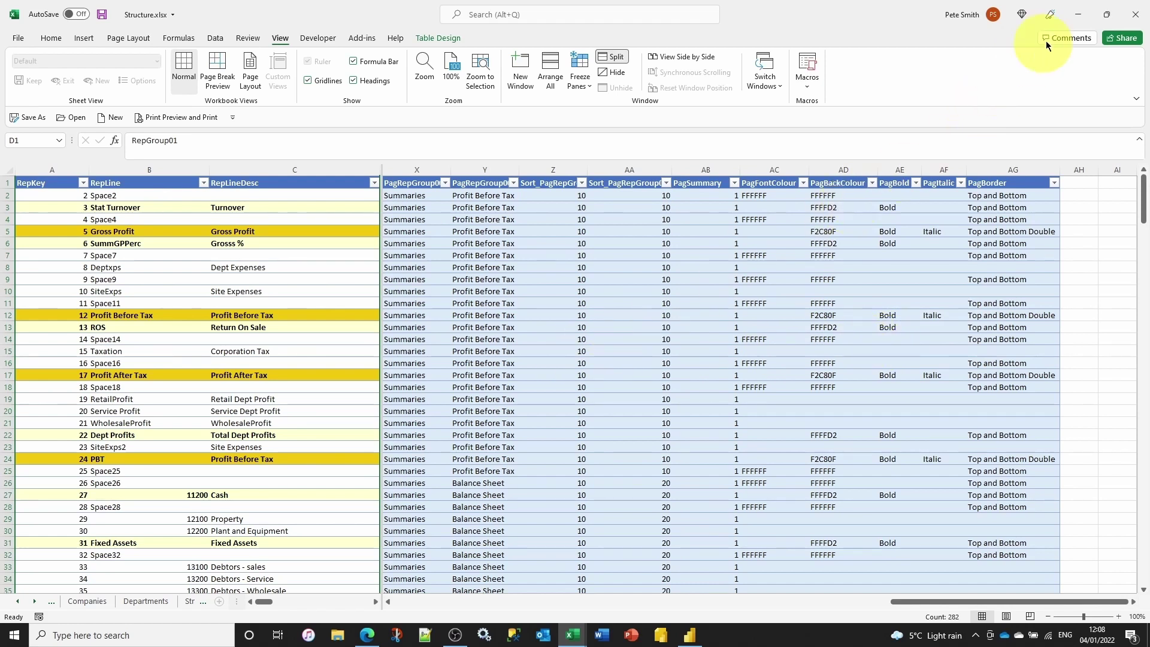
left_click(1078, 14)
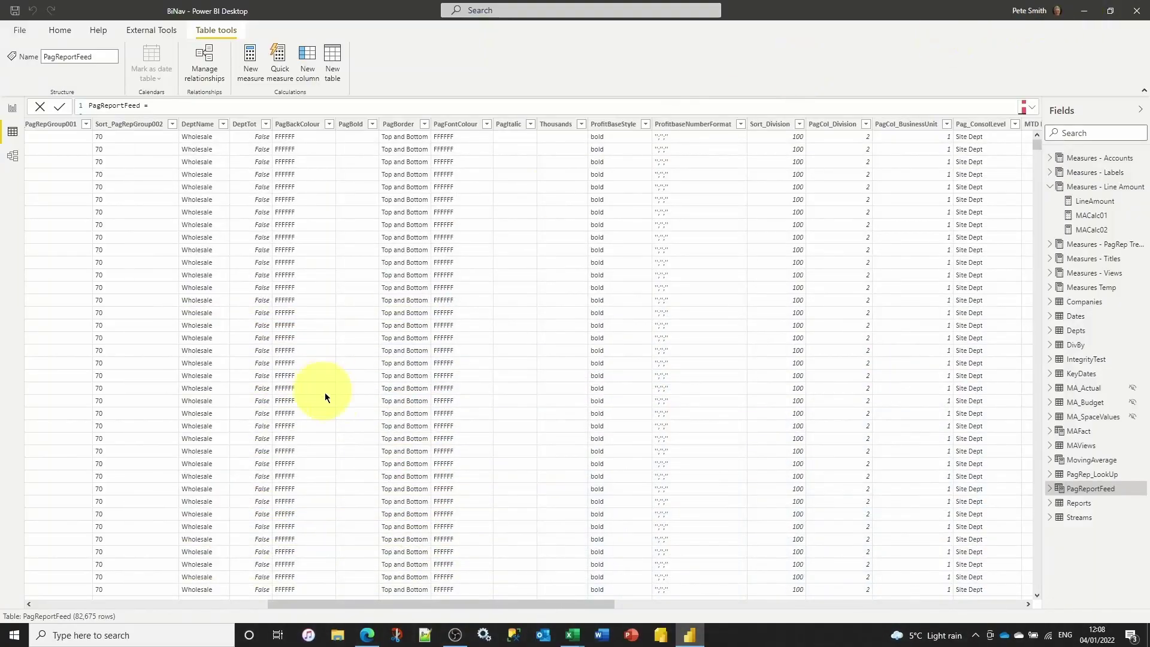
Step: Switch to the Accounts.xlsx workbook in Excel, view the imported PBIData sheet and return to the ByMonth sheet
left_click(1081, 15)
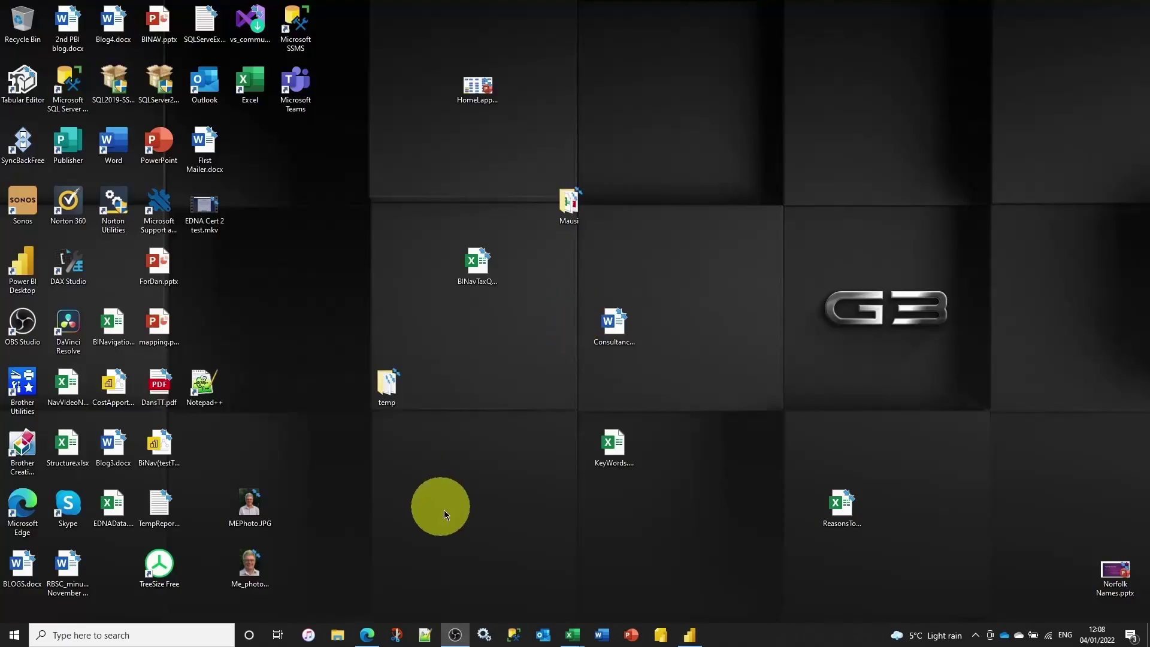
mouse_move(571, 633)
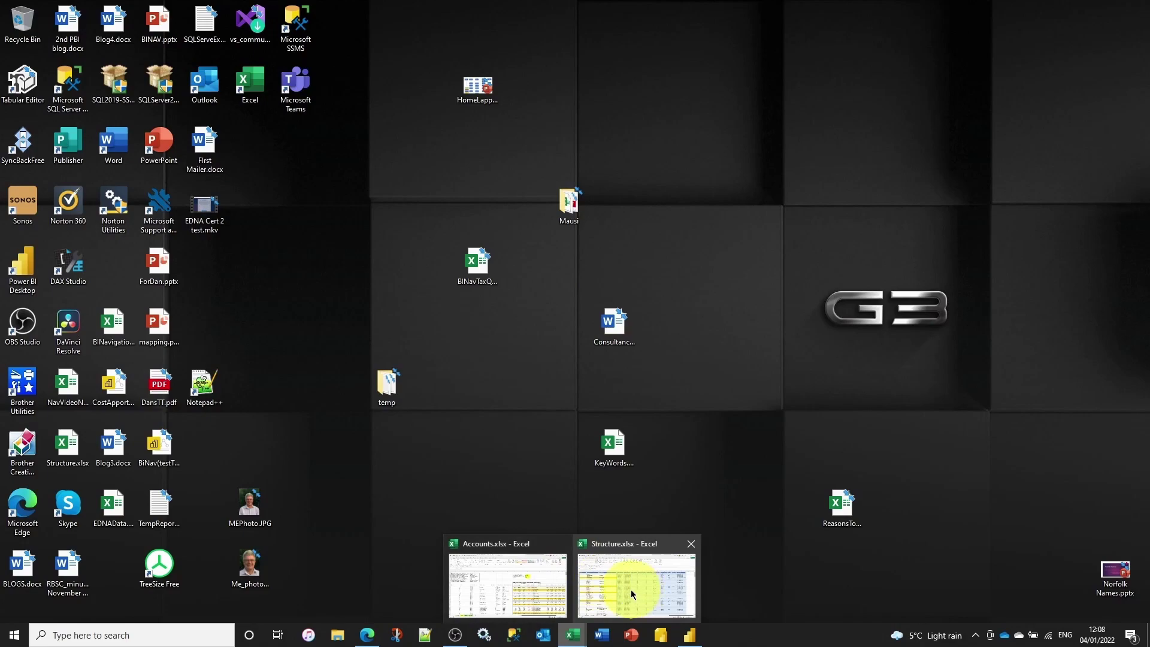
left_click(467, 592)
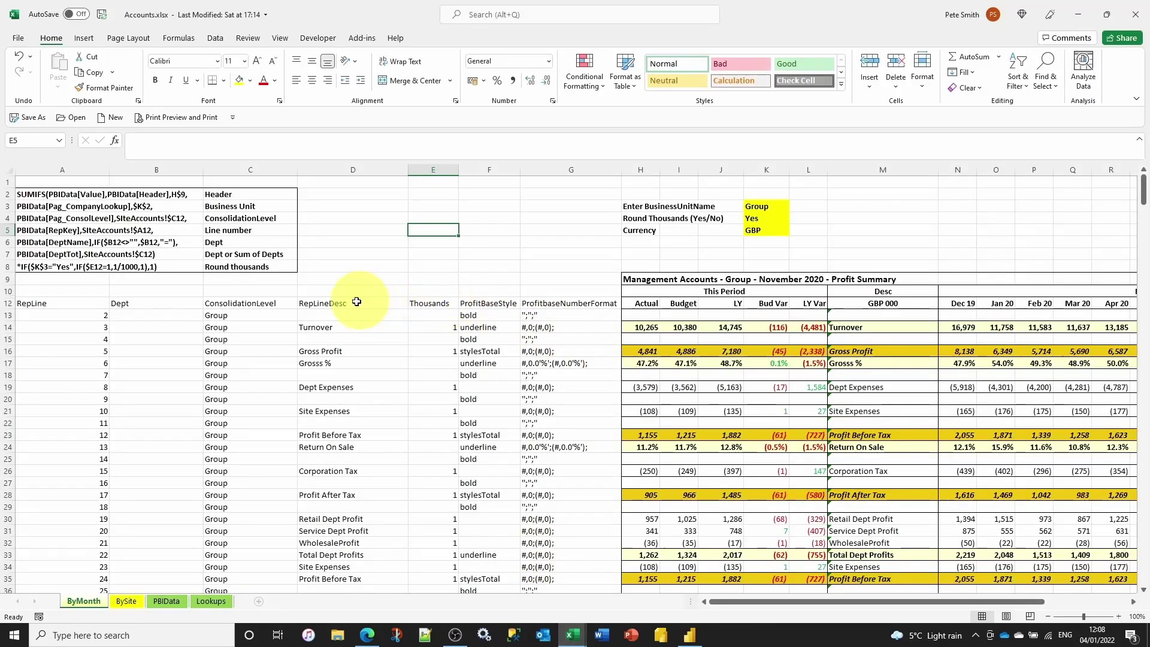
left_click(167, 600)
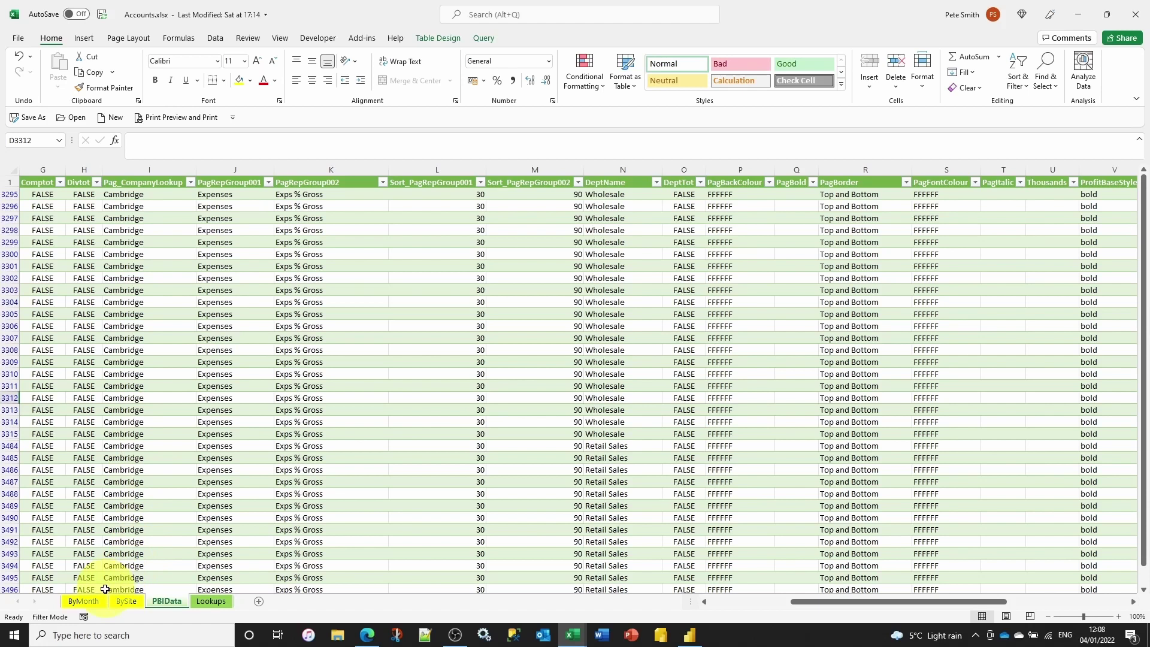
left_click(83, 601)
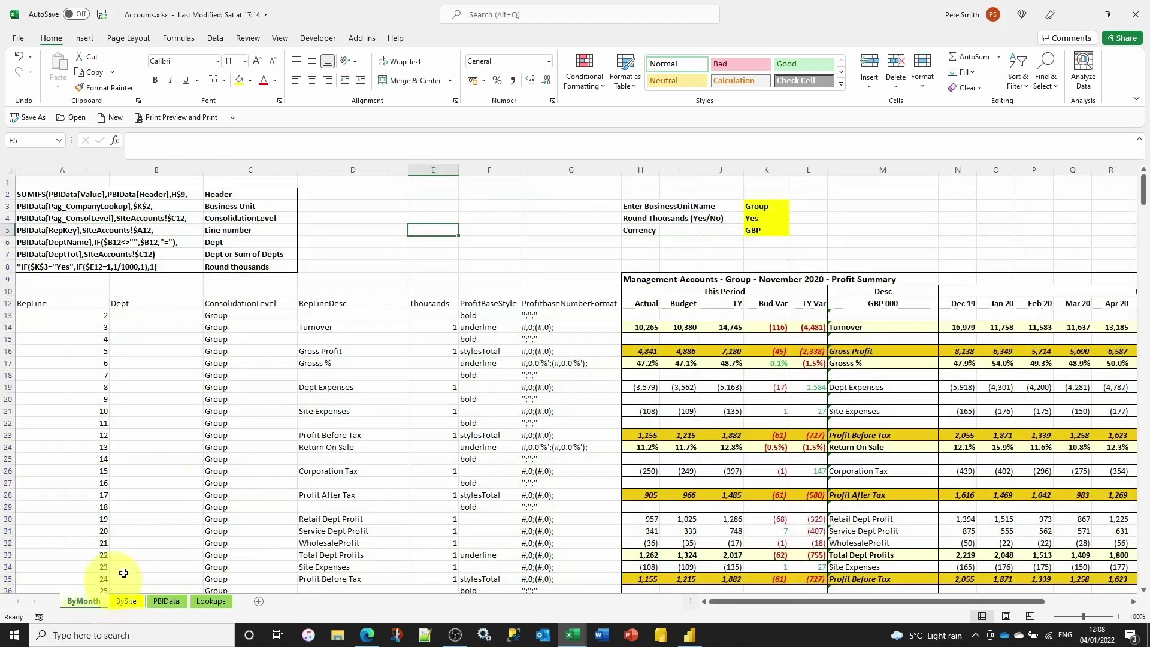
Step: Set the business unit name on the ByMonth sheet to Liverpool
left_click_drag(745, 601, 835, 601)
left_click(261, 206)
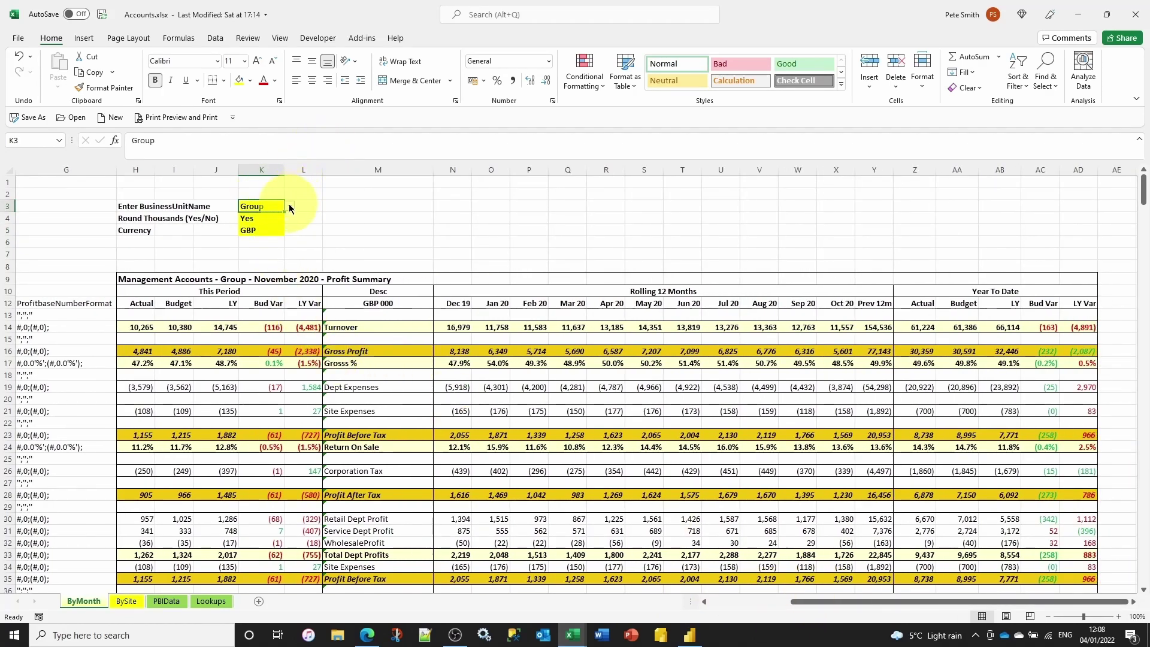
left_click(289, 206)
left_click(273, 240)
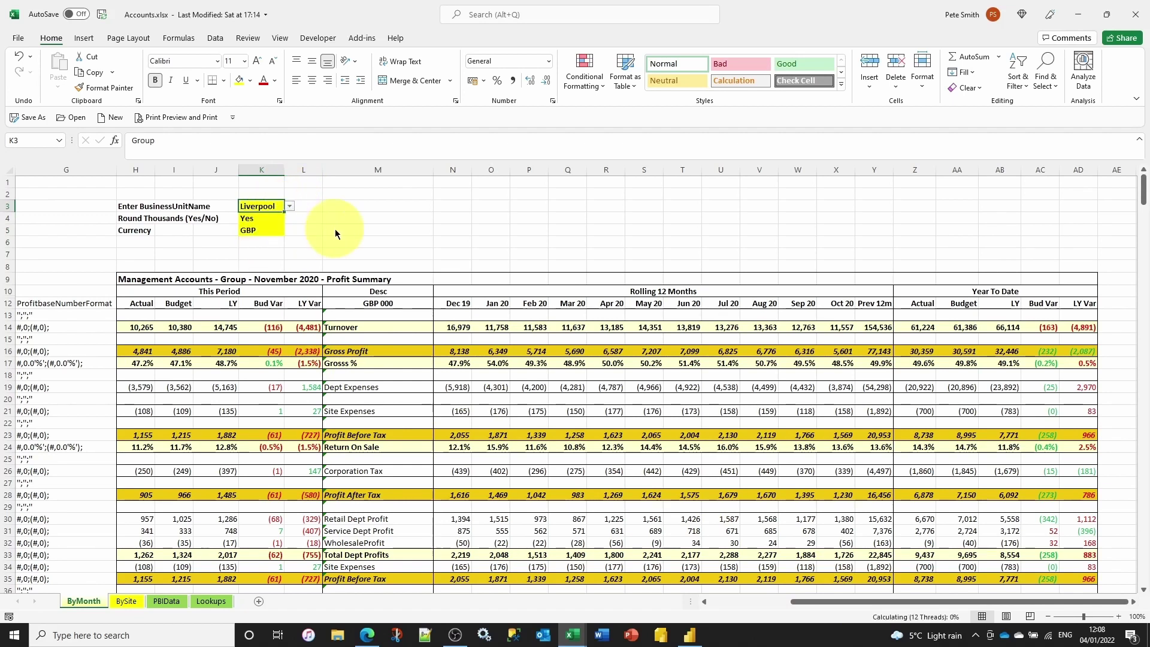
left_click(333, 228)
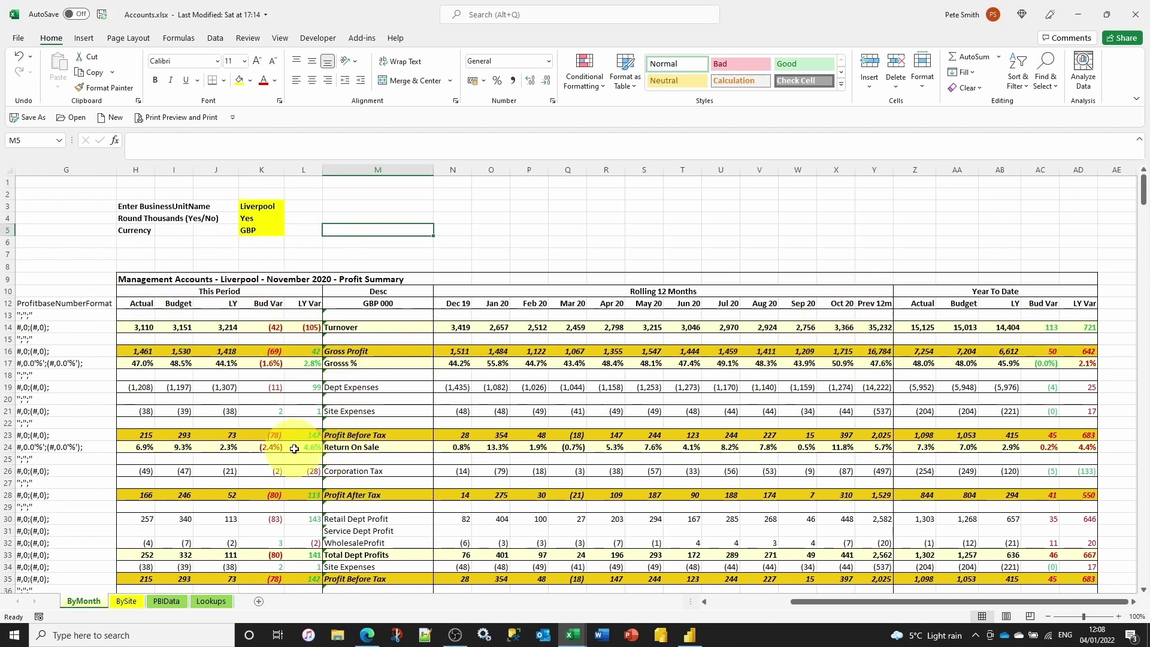
Step: View the BySite sheet's layout, and examine the helper columns A to G of the Gross % row on ByMonth
left_click(132, 604)
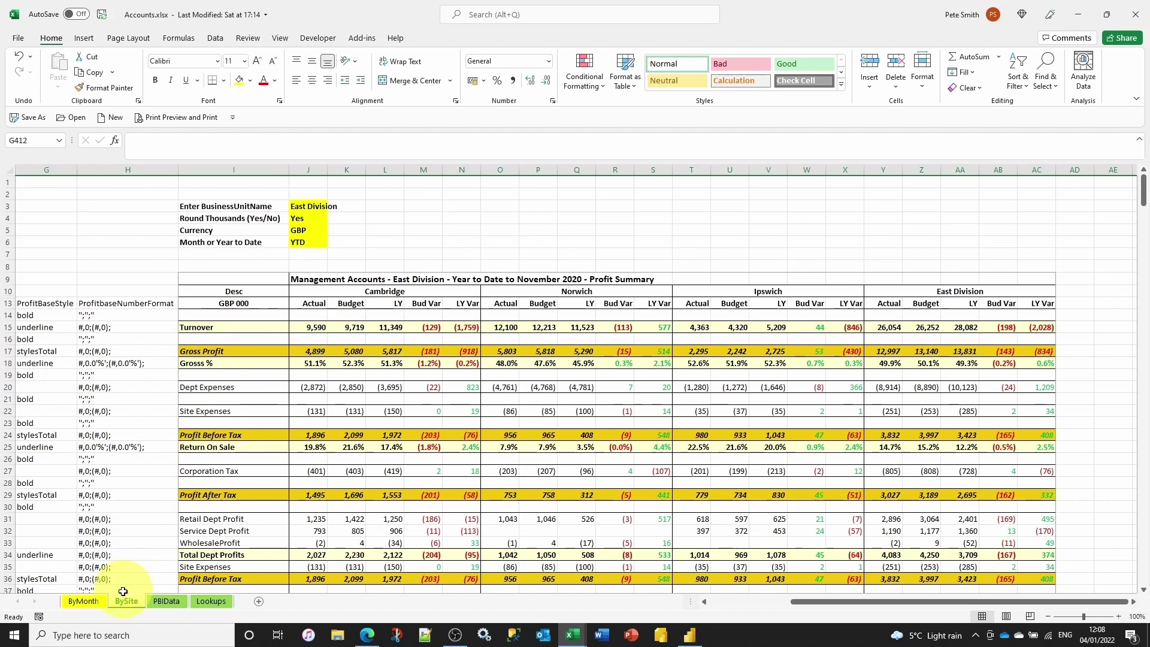
left_click(85, 601)
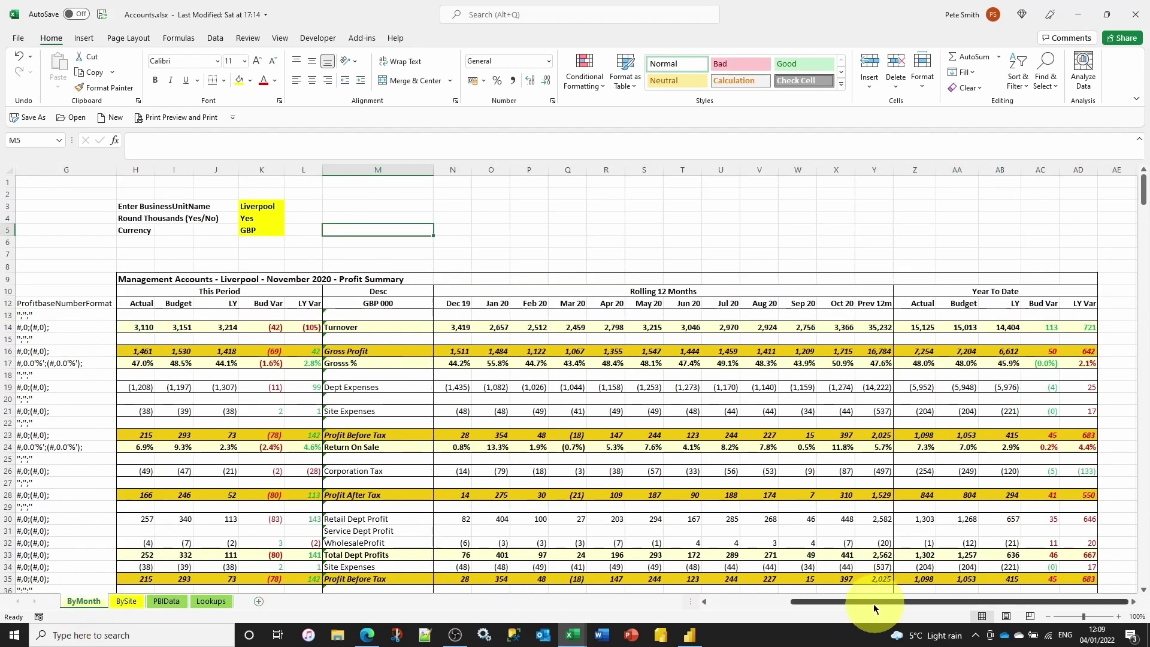
left_click_drag(871, 600, 641, 606)
left_click_drag(51, 367, 533, 361)
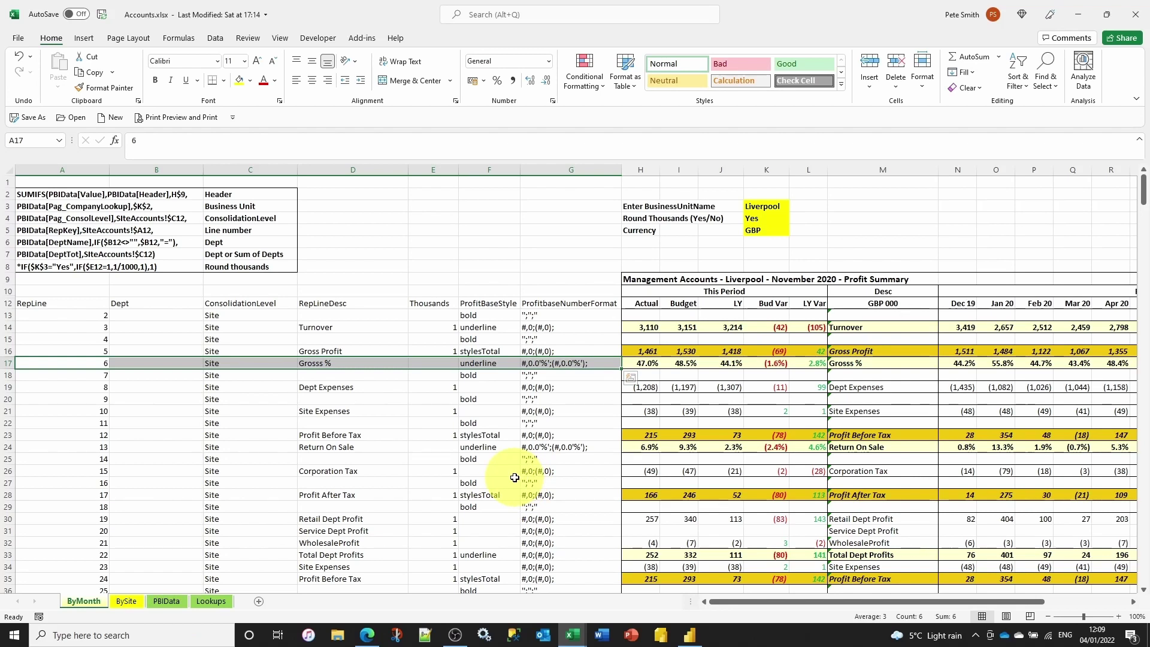
Step: Review the formula and conditional formatting rules of the Turnover Actual cell H14 on ByMonth
left_click(650, 327)
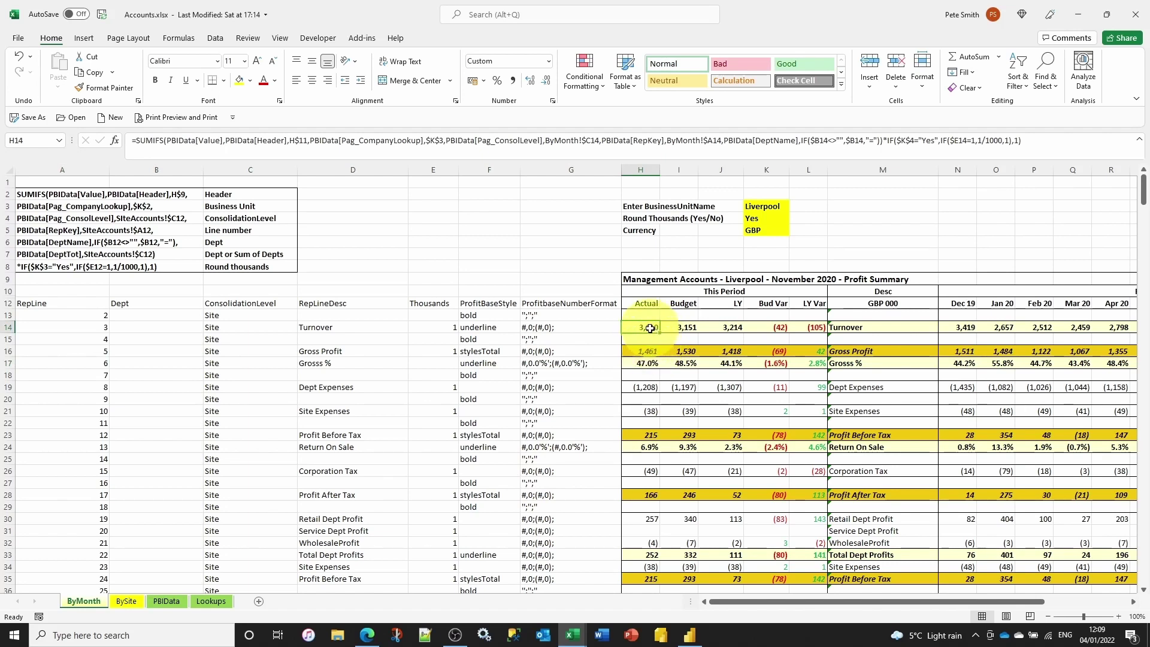
left_click(584, 77)
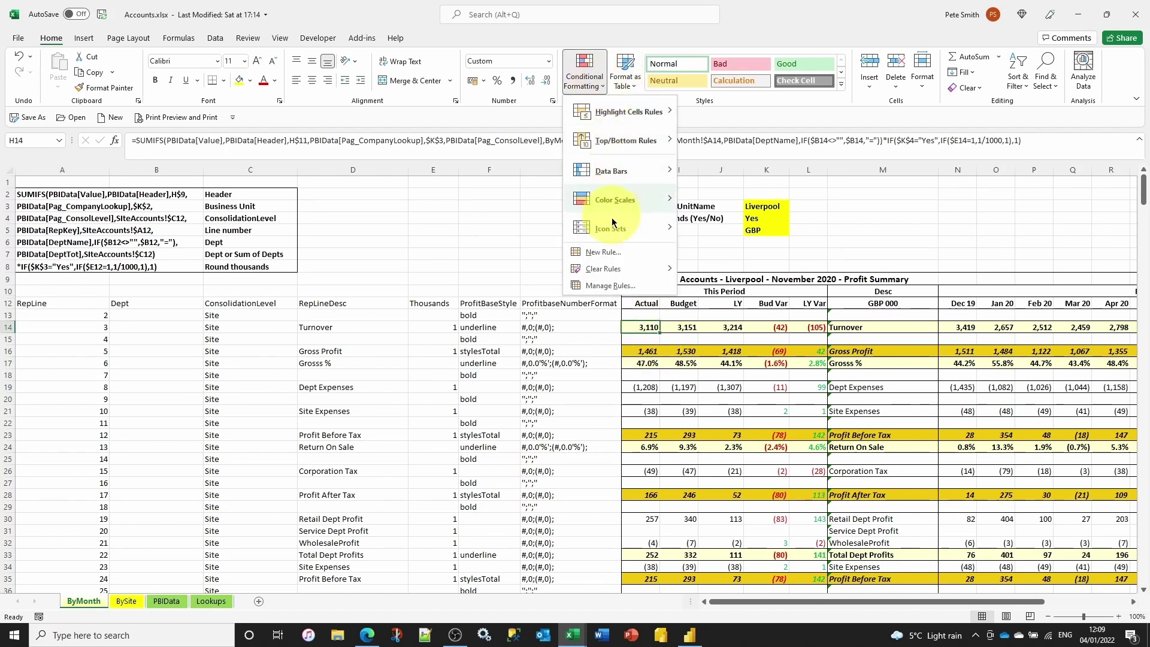
left_click(607, 285)
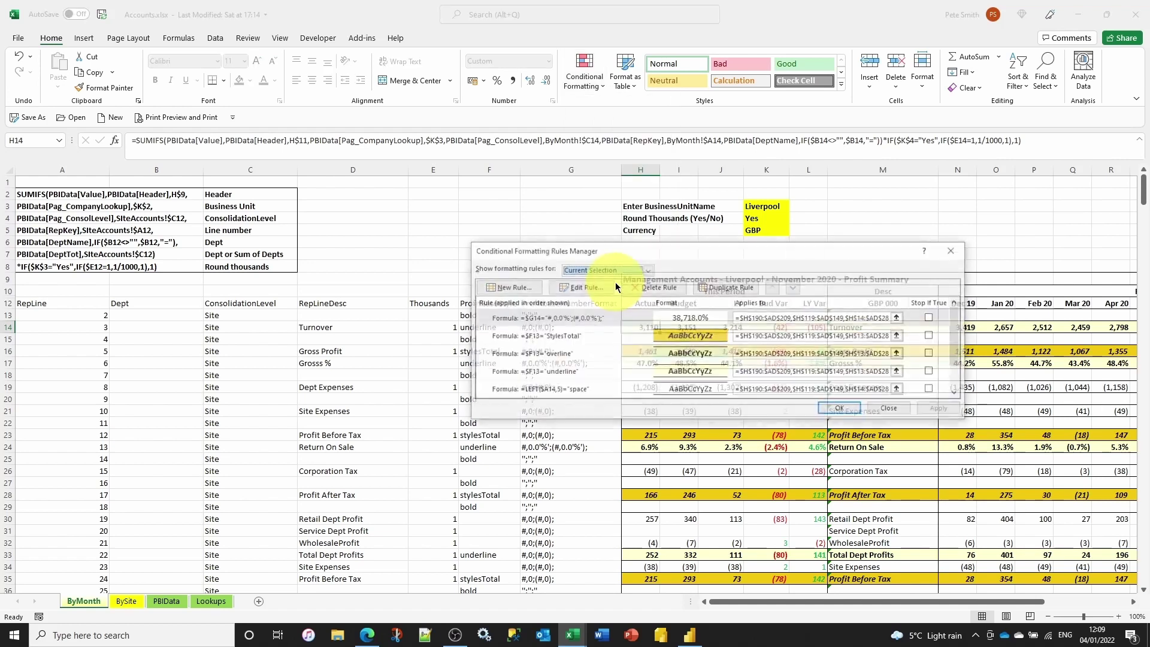
scroll(623, 354, "down", 2)
scroll(622, 358, "up", 2)
left_click(903, 411)
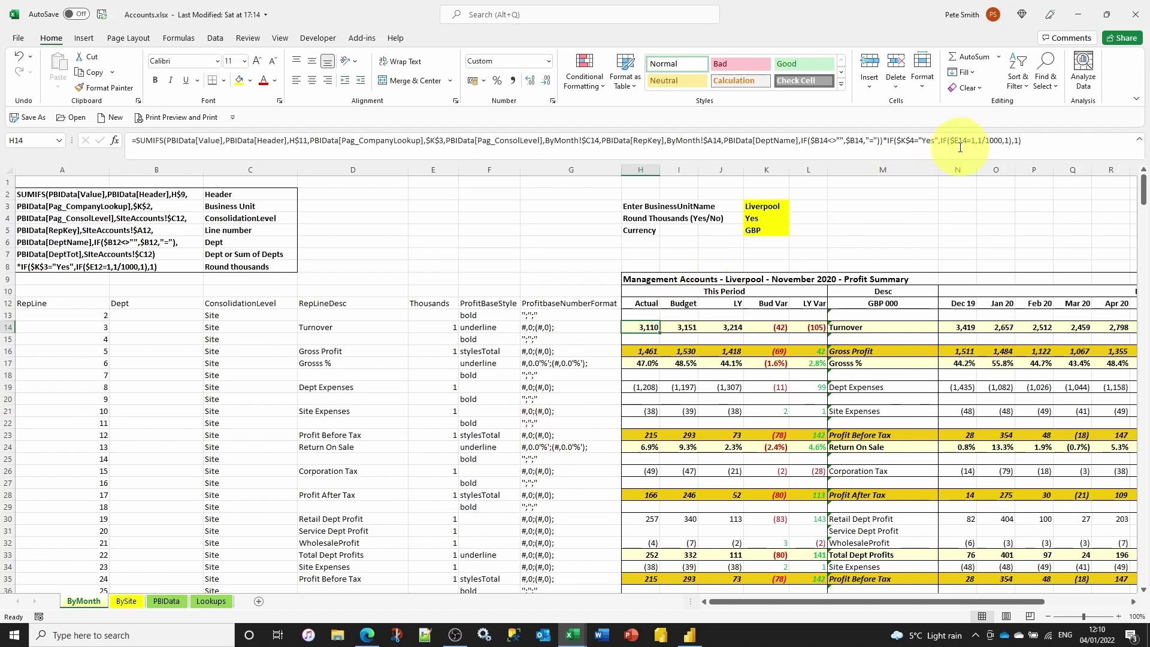
Step: Switch to the BiNav app in the browser and open the MonthlyTrends report under Publish to PDF
left_click(1076, 19)
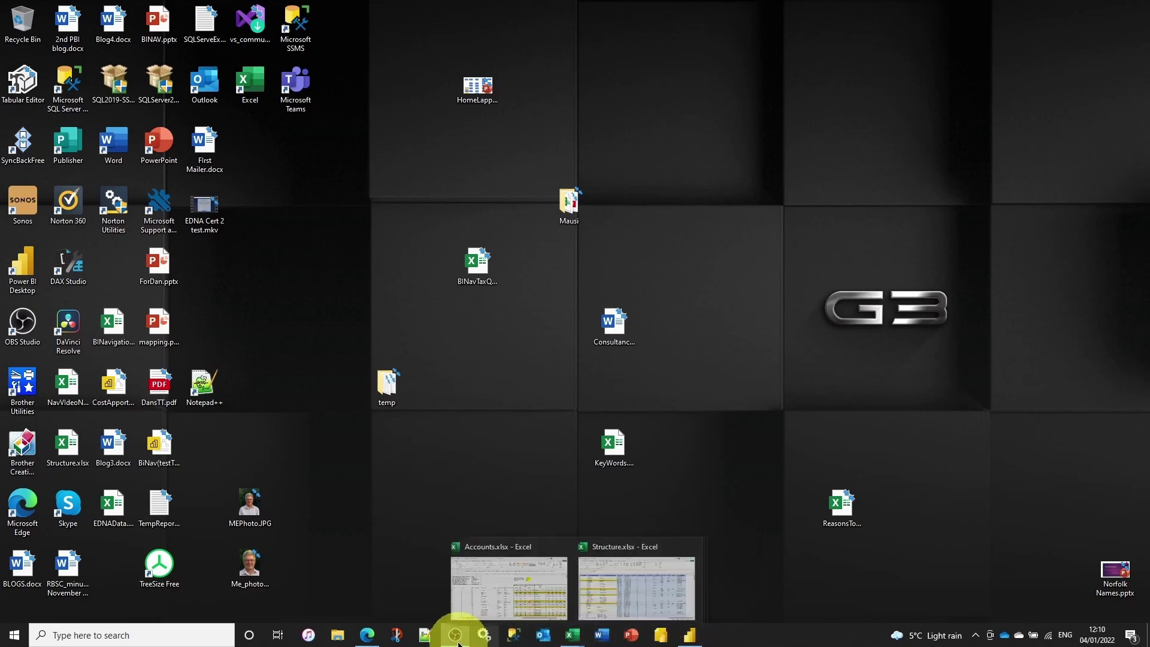
left_click(437, 611)
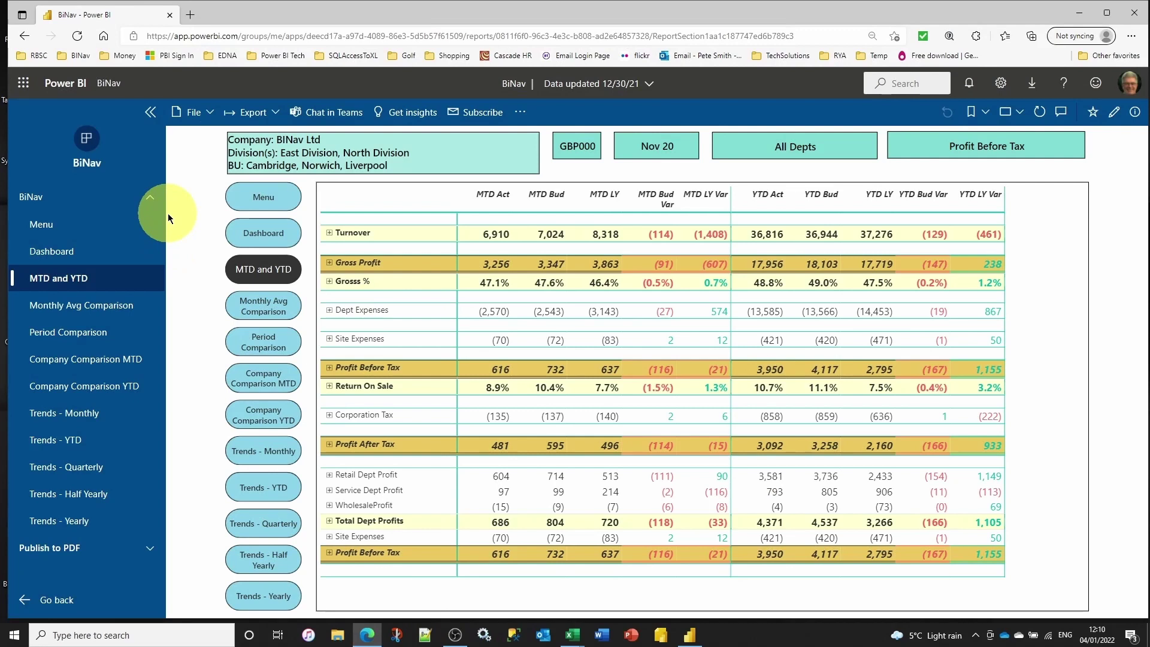
left_click(154, 199)
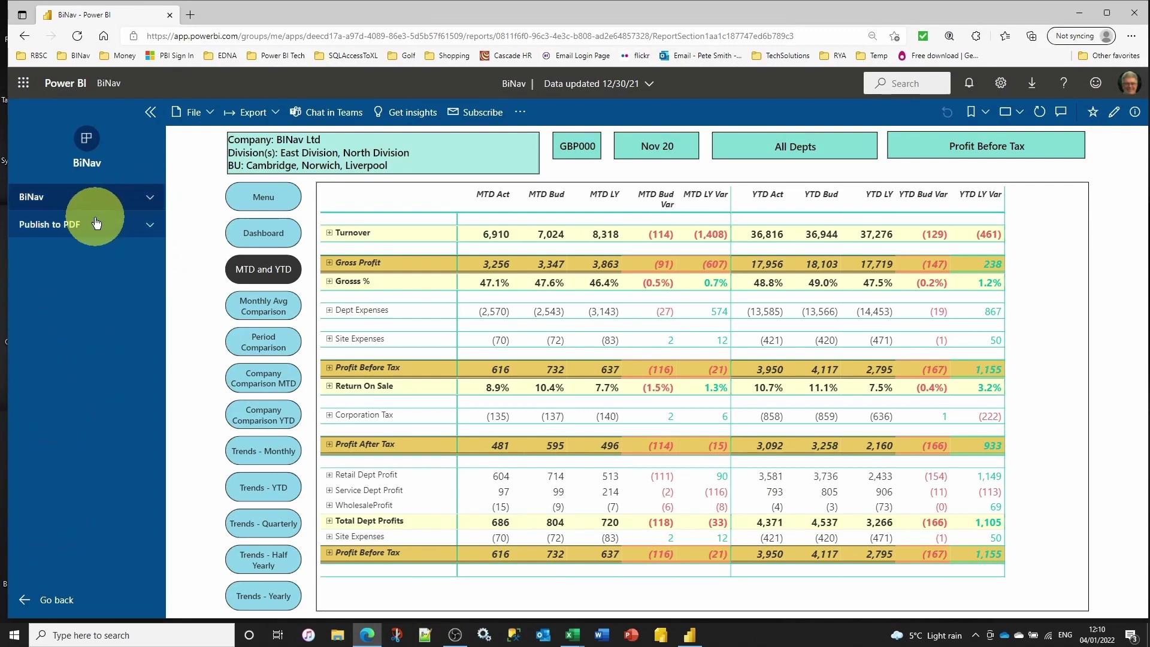
left_click(94, 225)
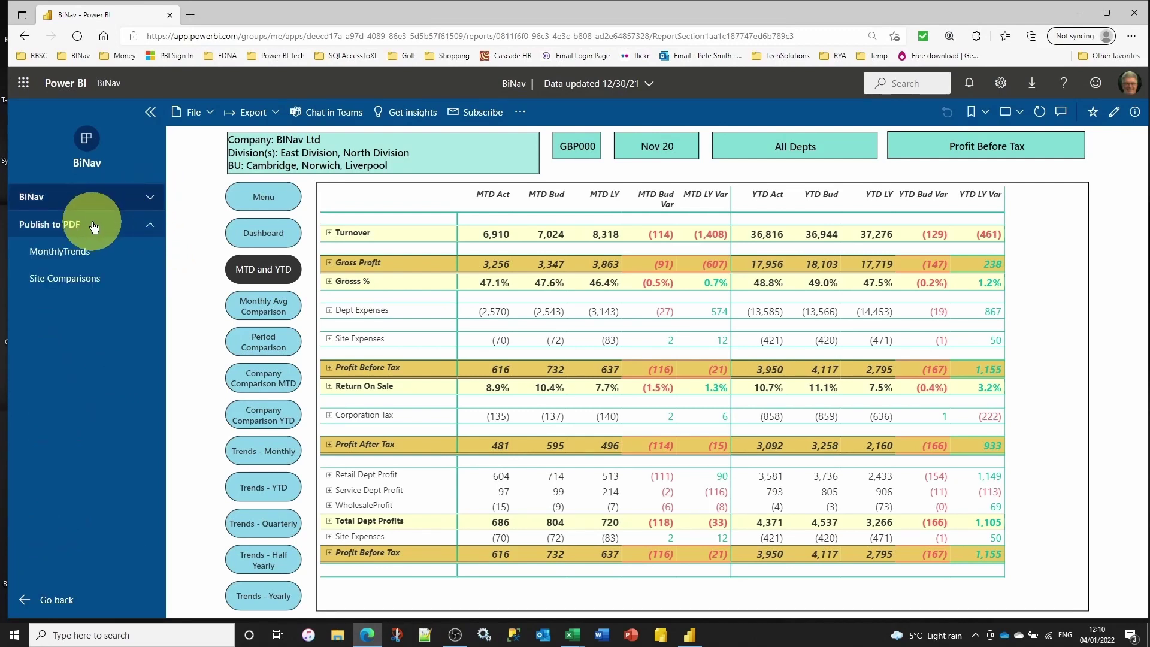
left_click(92, 251)
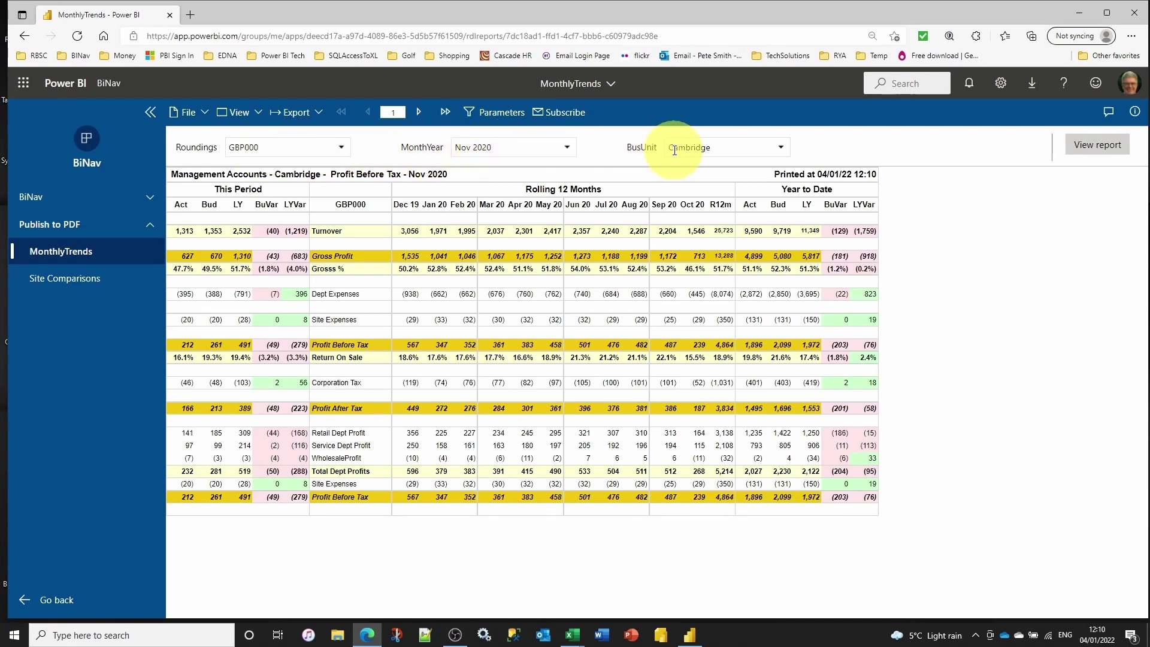
Step: Check the business unit choices and the available export formats for the MonthlyTrends report
left_click(700, 150)
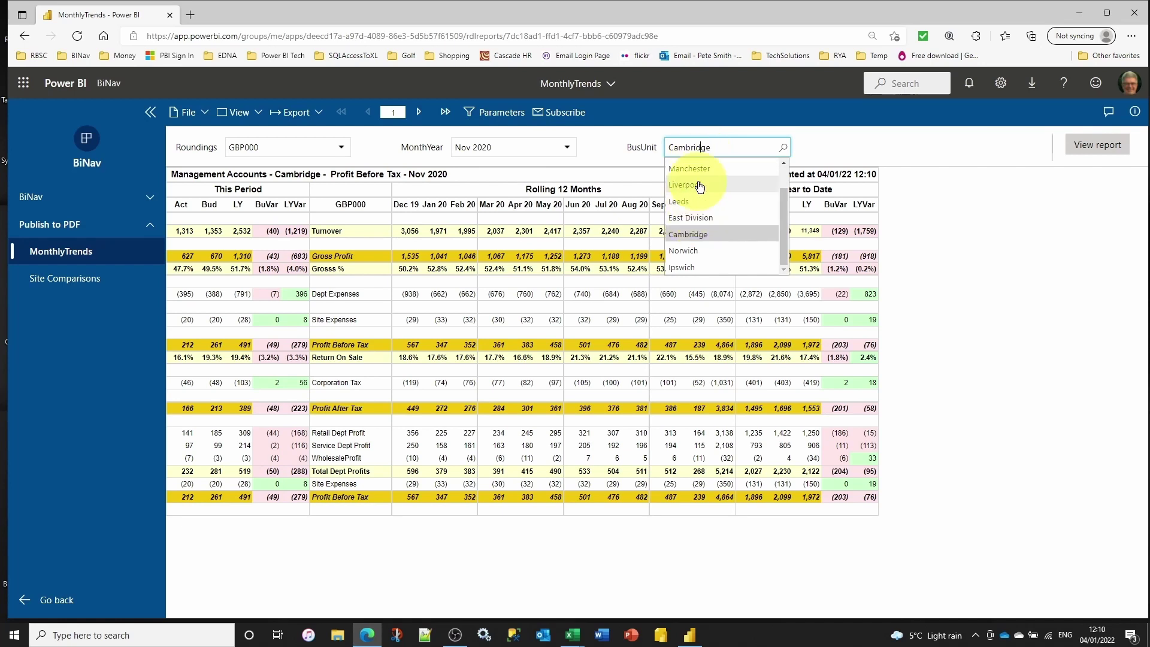
left_click(610, 147)
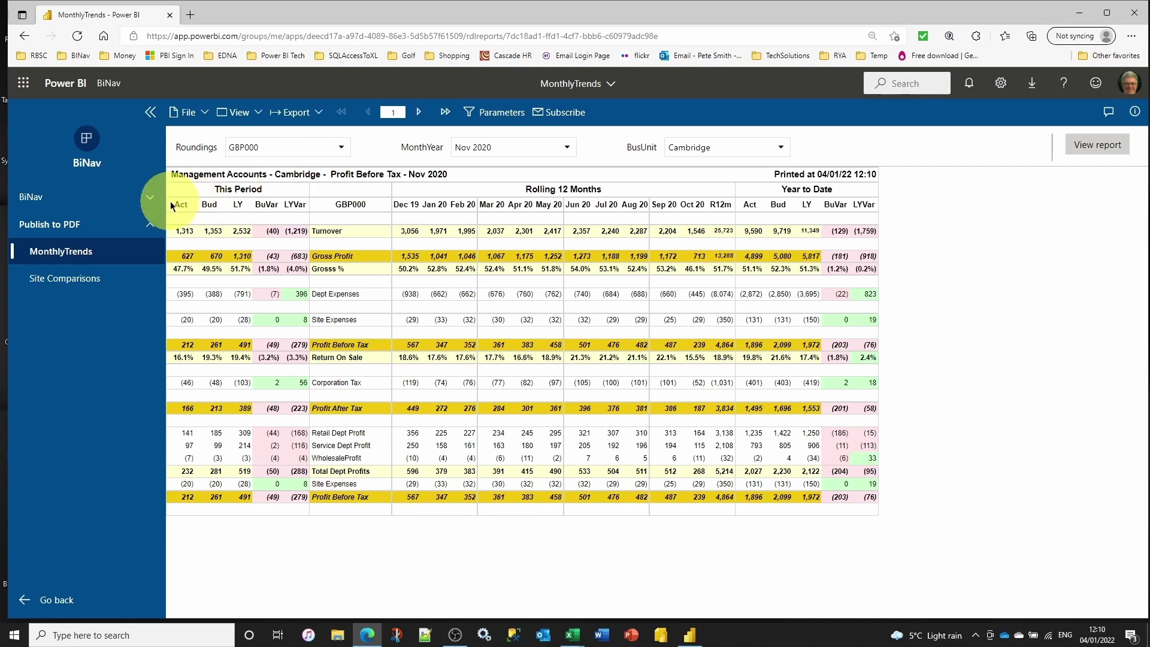
left_click(305, 112)
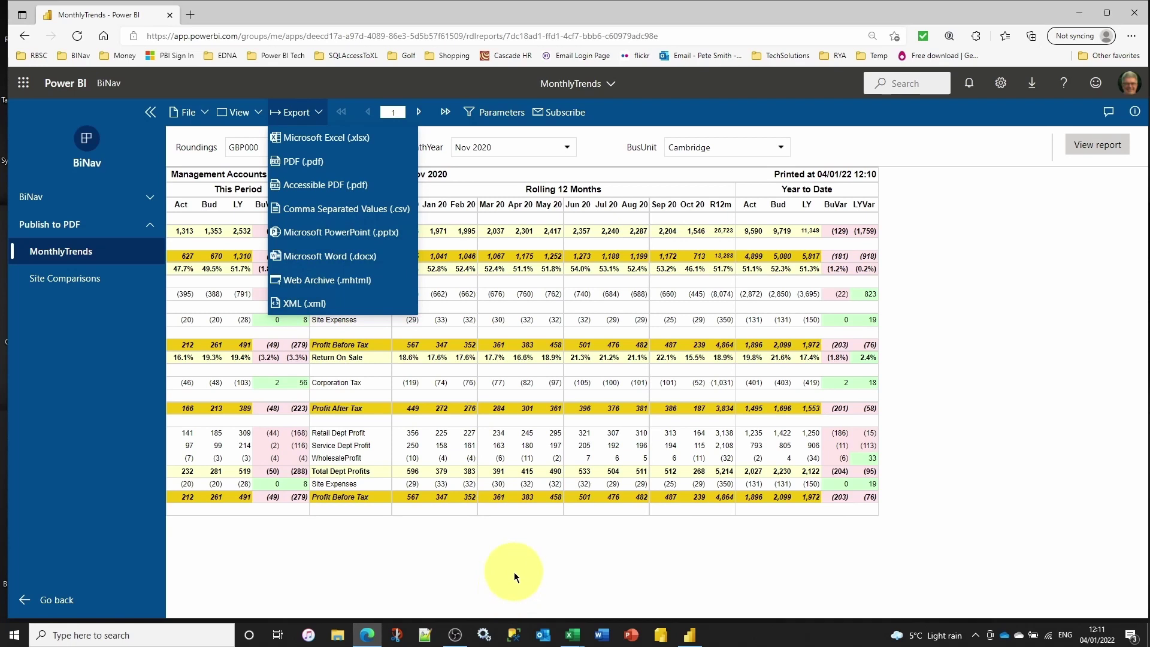
left_click(522, 559)
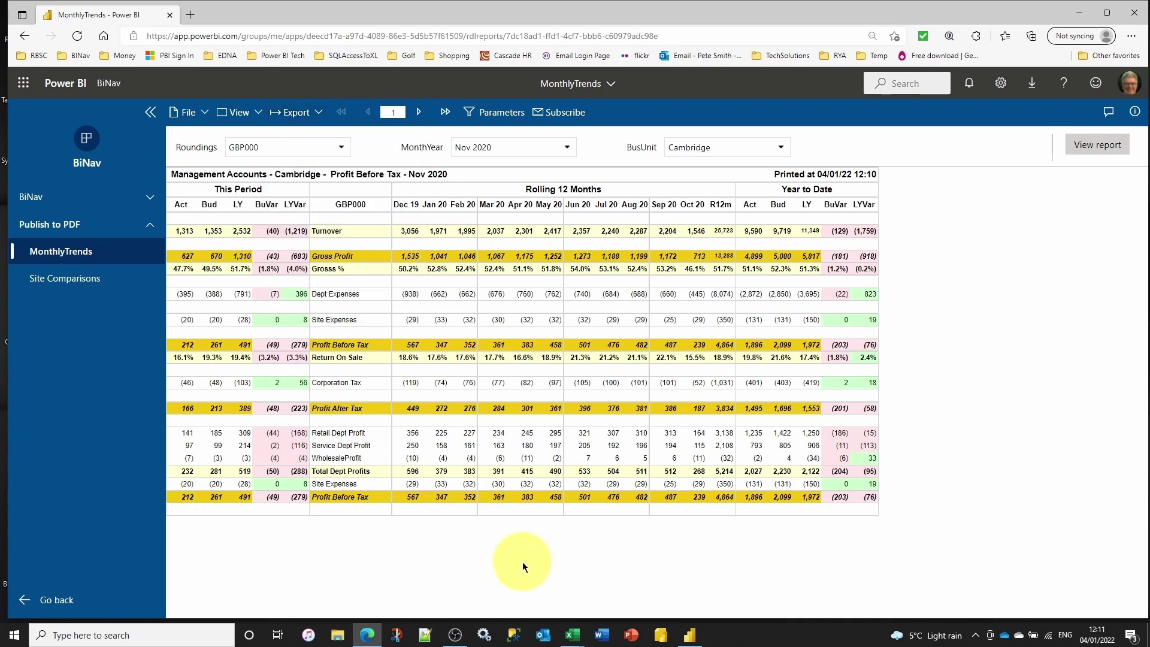